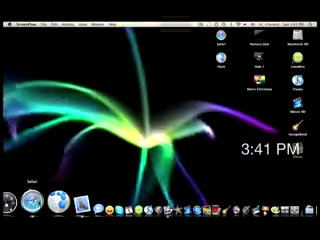
Open a new Safari window from the Dock, load the YouTube video, and show the Window menu
{"action": "right_click", "coordinate": [33, 203]}
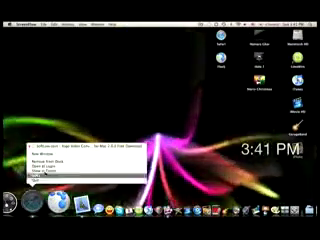
{"action": "left_click", "coordinate": [44, 153]}
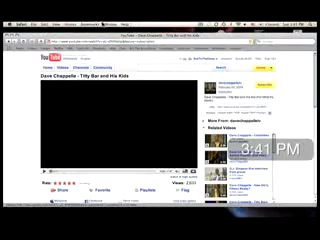
{"action": "left_click", "coordinate": [109, 22]}
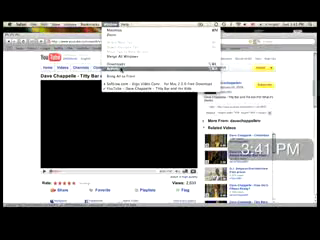
Show Safari's Downloads list from the Window menu
{"action": "left_click", "coordinate": [120, 64]}
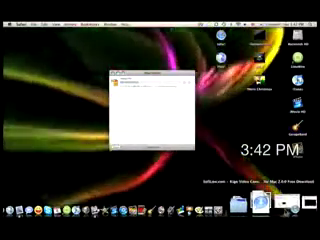
Restore the minimized Safari browser window from the Dock
{"action": "left_click", "coordinate": [260, 206]}
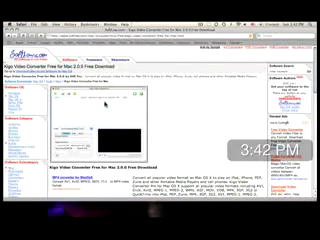
{"action": "scroll", "coordinate": [233, 84], "scroll_direction": "down", "scroll_amount": 3}
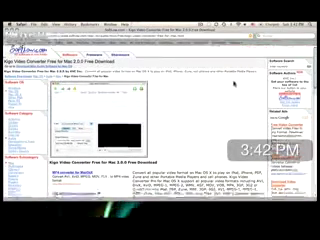
{"action": "scroll", "coordinate": [233, 84], "scroll_direction": "down", "scroll_amount": 3}
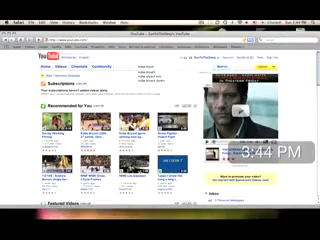
Search YouTube for 'kobe bryant' and open 'Kobe Bryant Scores 49 Points'
{"action": "key", "text": "Return"}
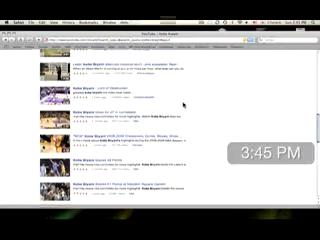
{"action": "scroll", "coordinate": [184, 105], "scroll_direction": "down", "scroll_amount": 3}
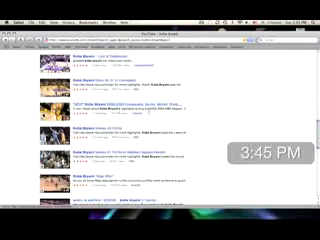
{"action": "left_click", "coordinate": [118, 130]}
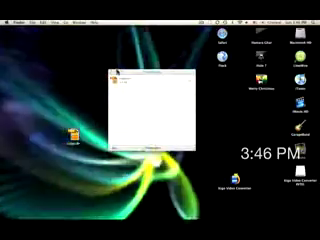
Close Downloads, select the desktop converter, view iTunes Movies as artwork, then hide iTunes
{"action": "key", "text": "super+w"}
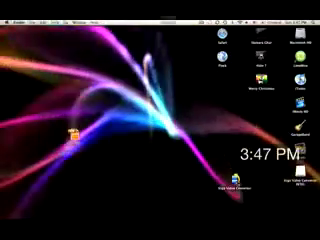
{"action": "left_click", "coordinate": [237, 180]}
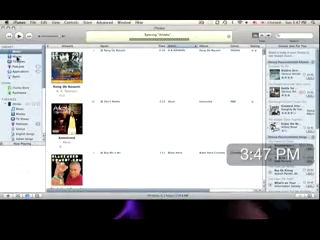
{"action": "left_click", "coordinate": [21, 58]}
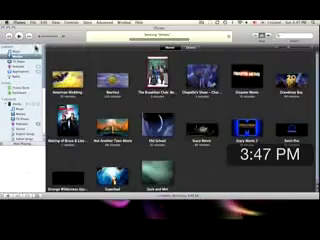
{"action": "key", "text": "super+h"}
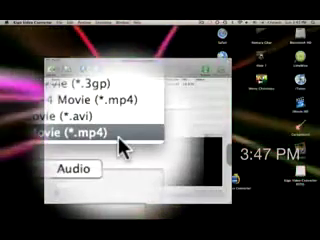
Set the output profile to Movie (*.mp4) and move the converter window top-left
{"action": "left_click", "coordinate": [120, 140]}
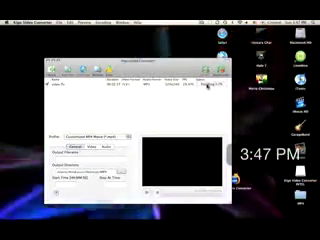
{"action": "left_click_drag", "start_coordinate": [187, 66], "coordinate": [146, 36]}
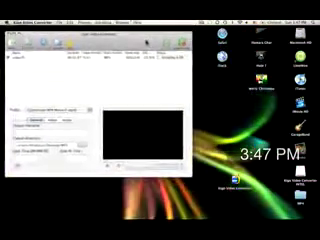